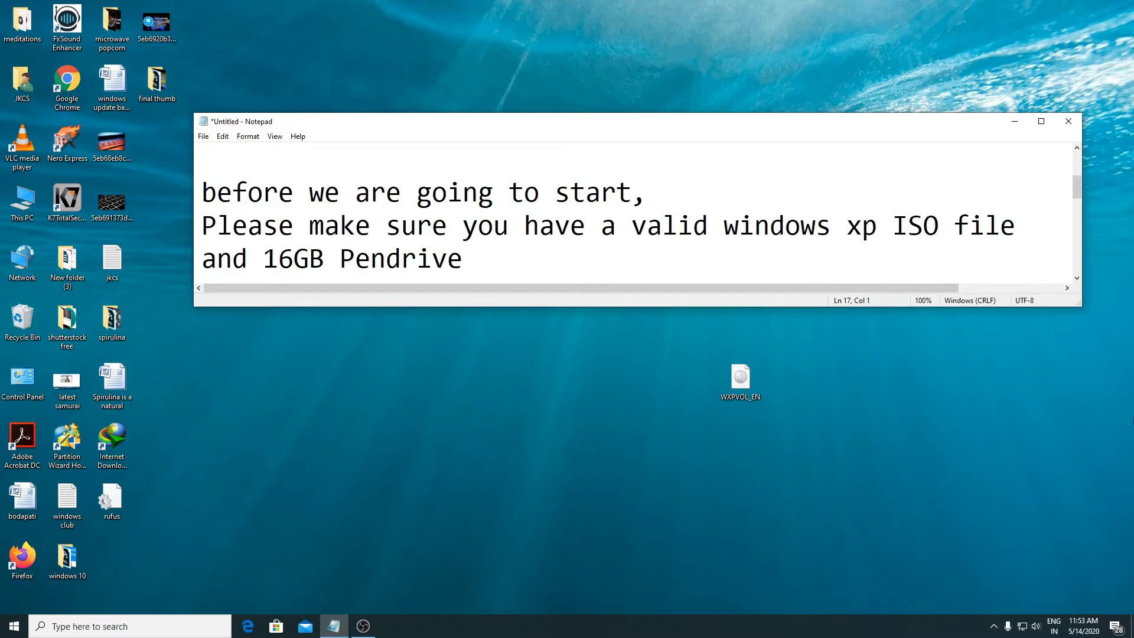
Minimize the Notepad notes, then search Google for "rufus" in Chrome.
left_click_drag(1078, 185, 1073, 221)
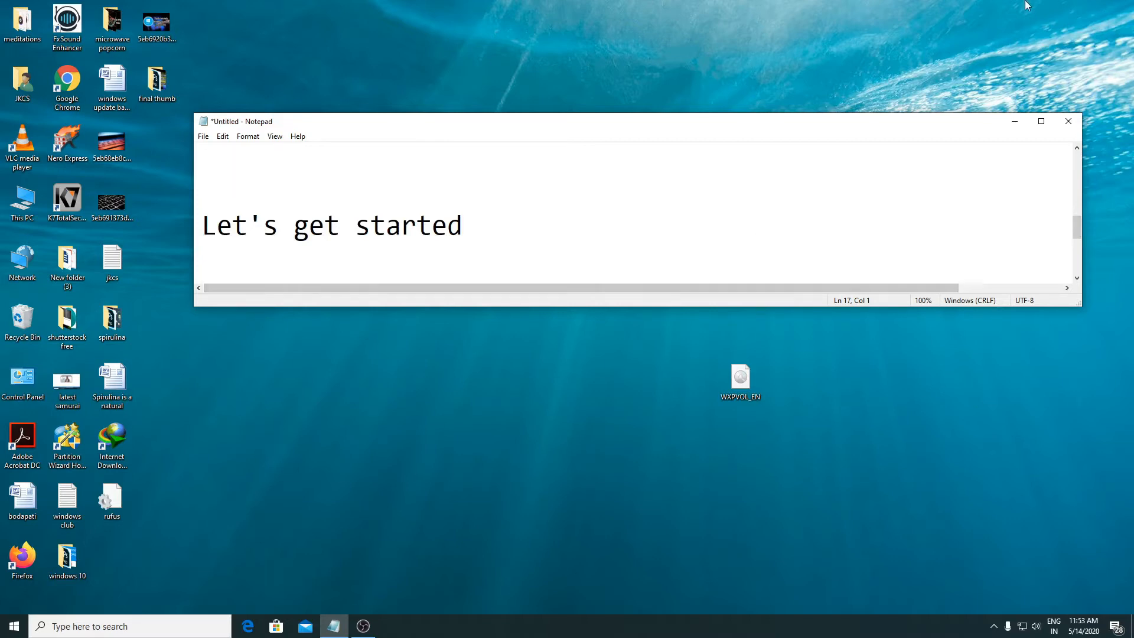
left_click(1013, 123)
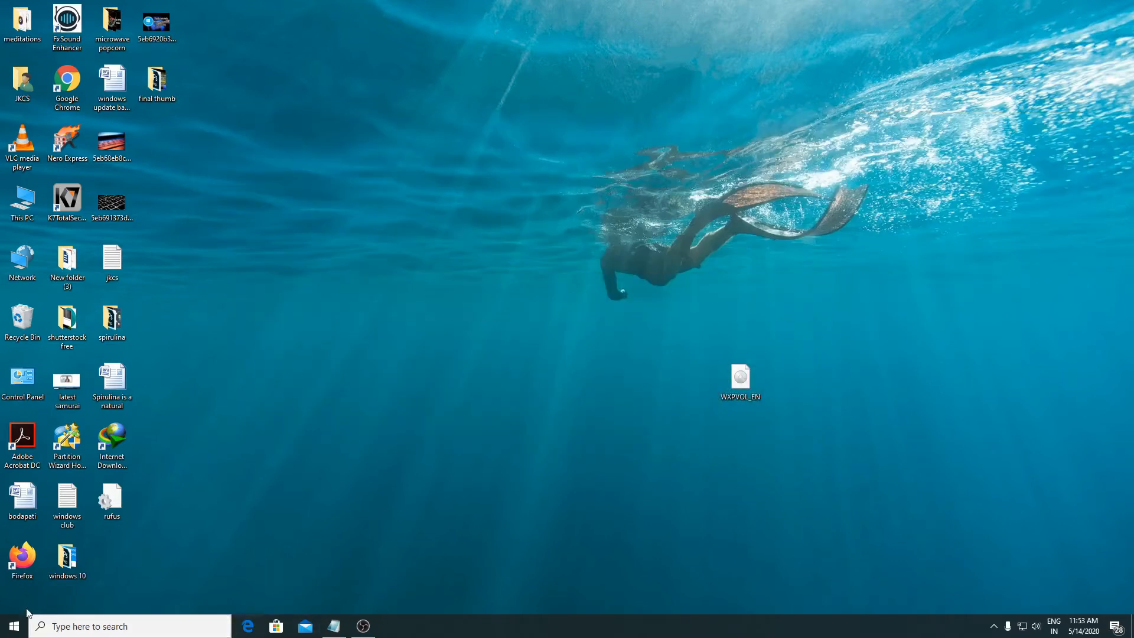
double_click(77, 90)
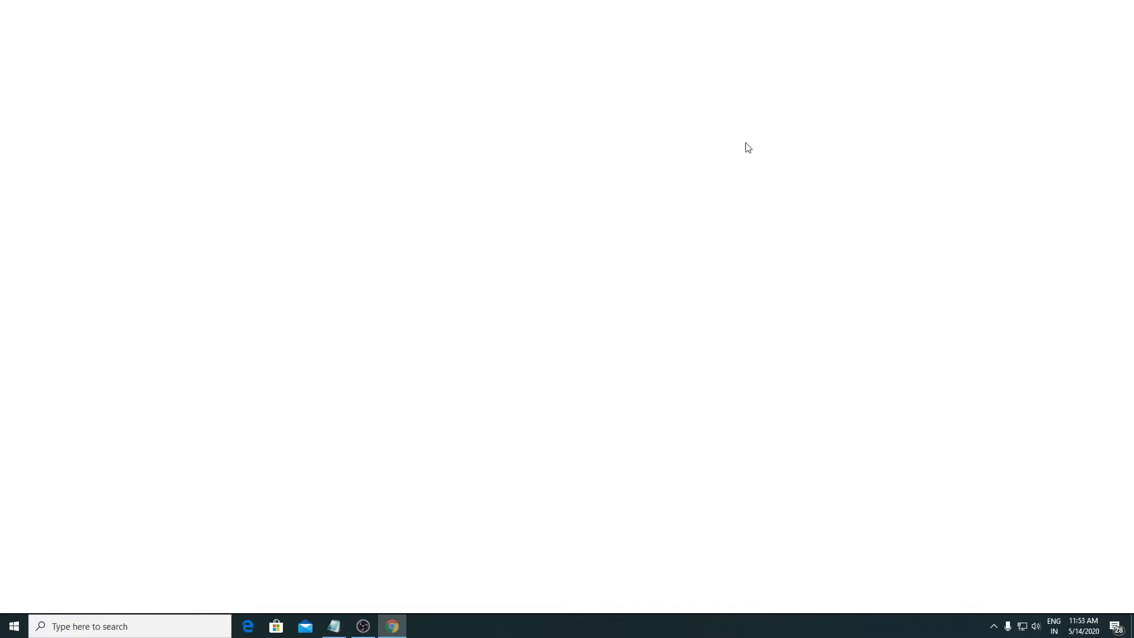
type("goo")
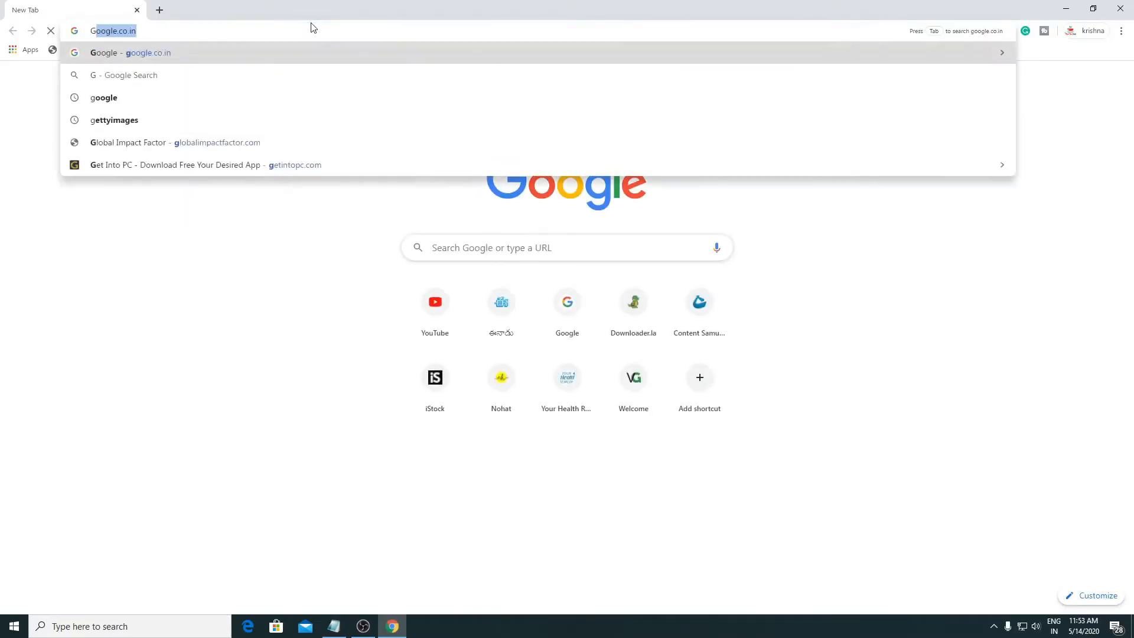
key("Return")
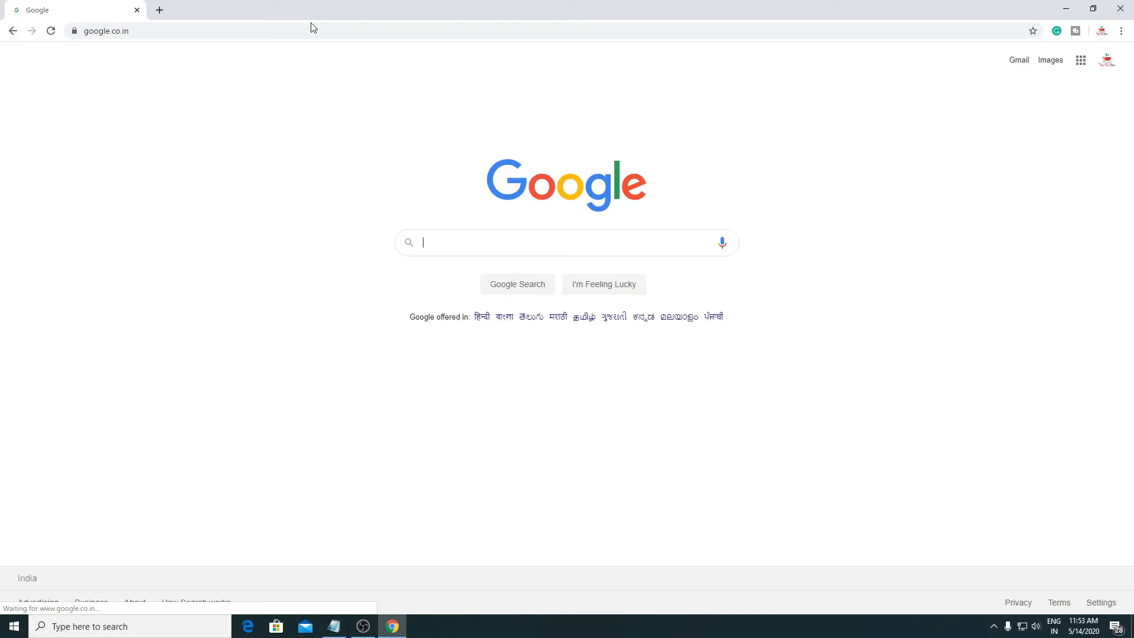
type("rufus")
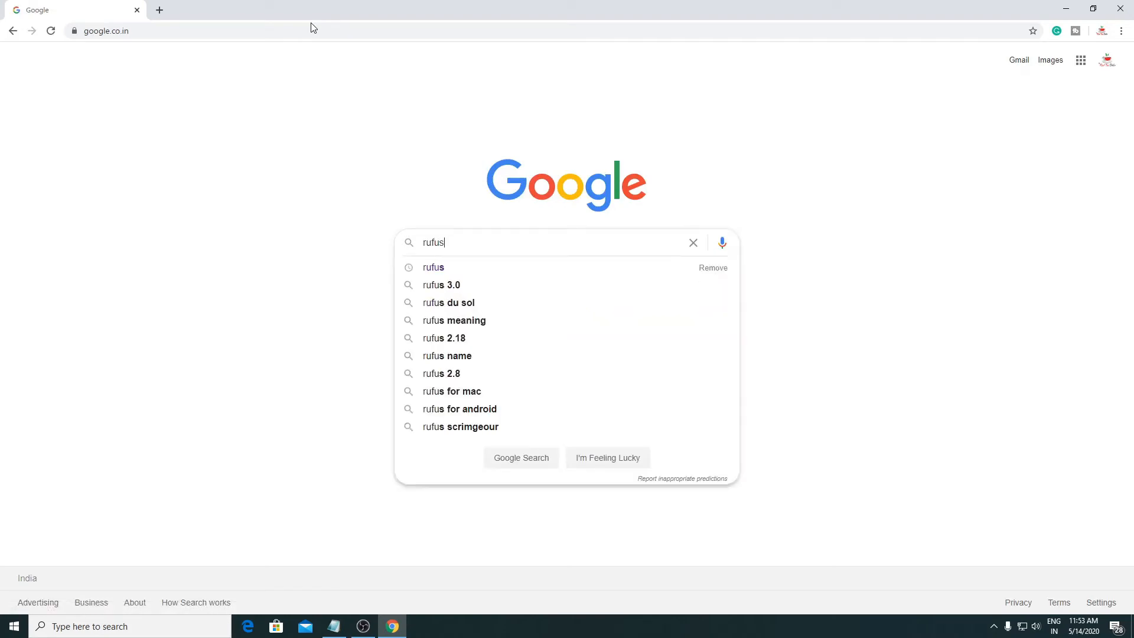
key("Return")
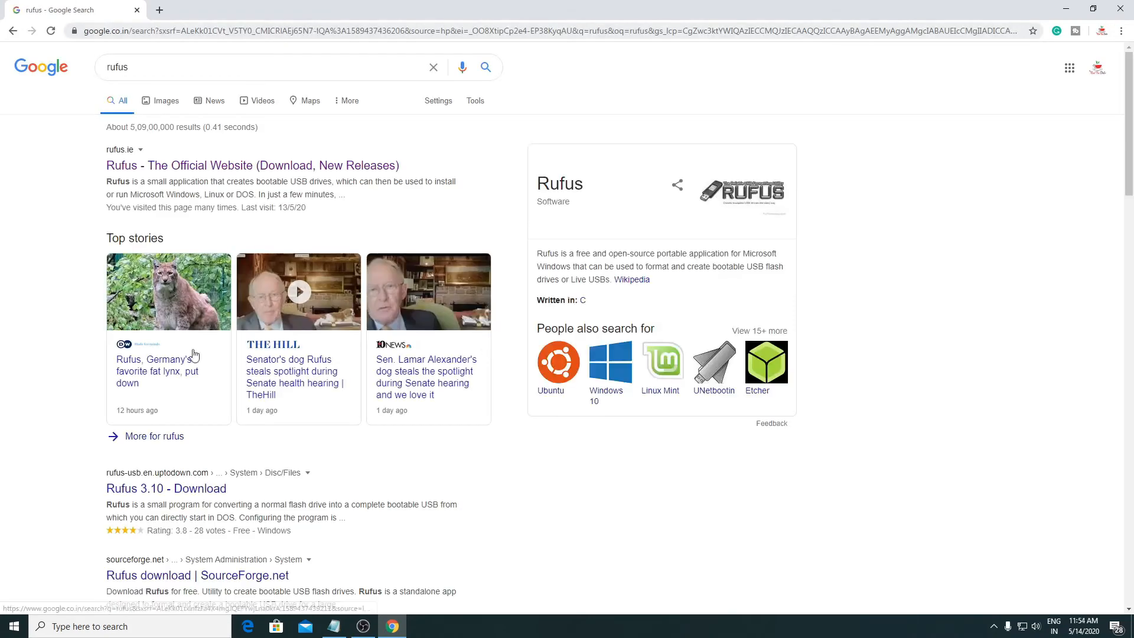
Download Rufus 3.10 Portable from the official Rufus website and keep the flagged file.
left_click(303, 169)
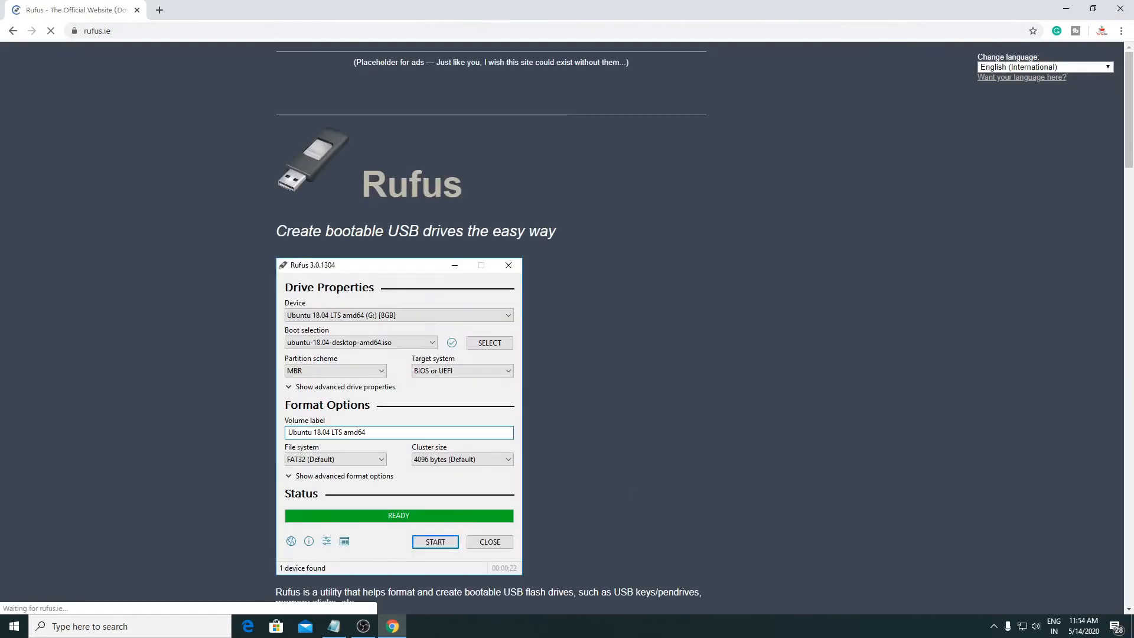
scroll(381, 314, "down", 6)
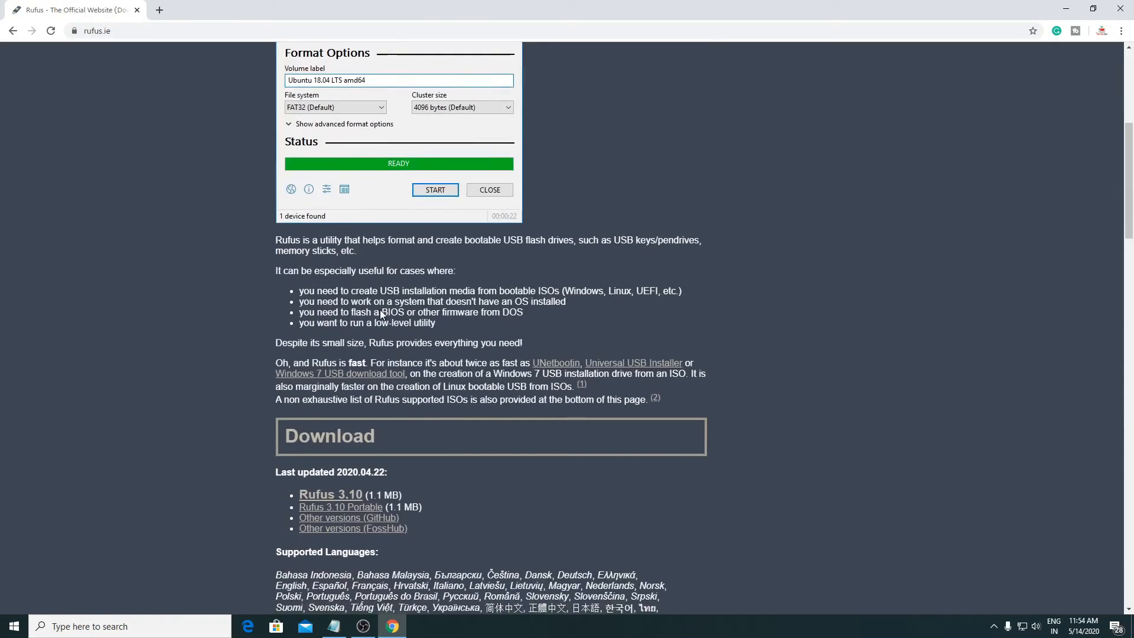
scroll(326, 538, "down", 2)
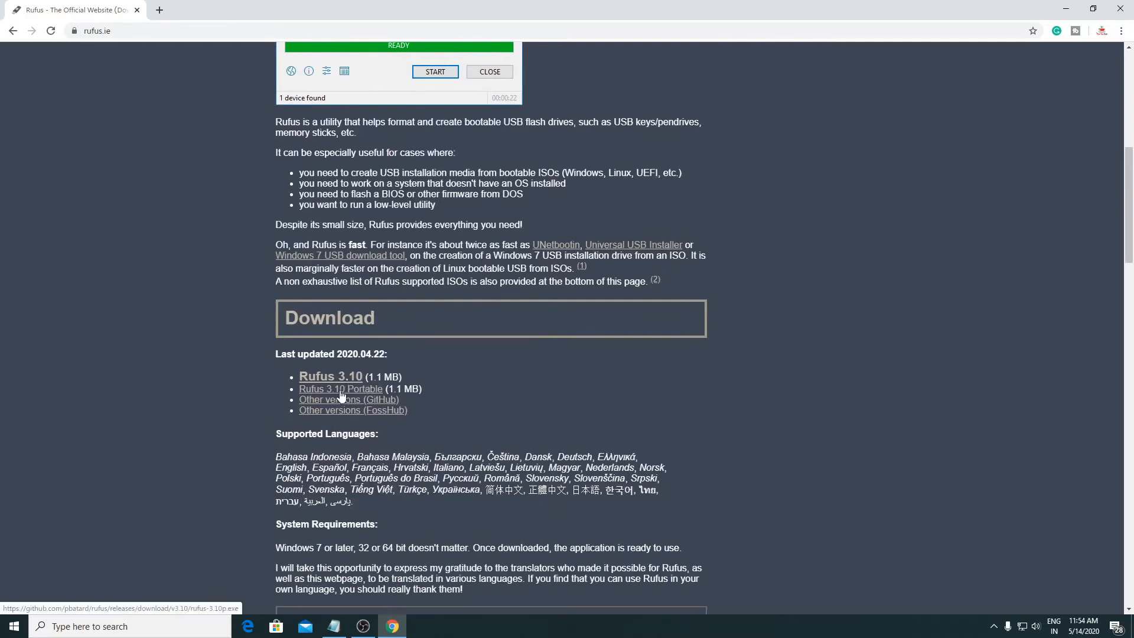
left_click(373, 402)
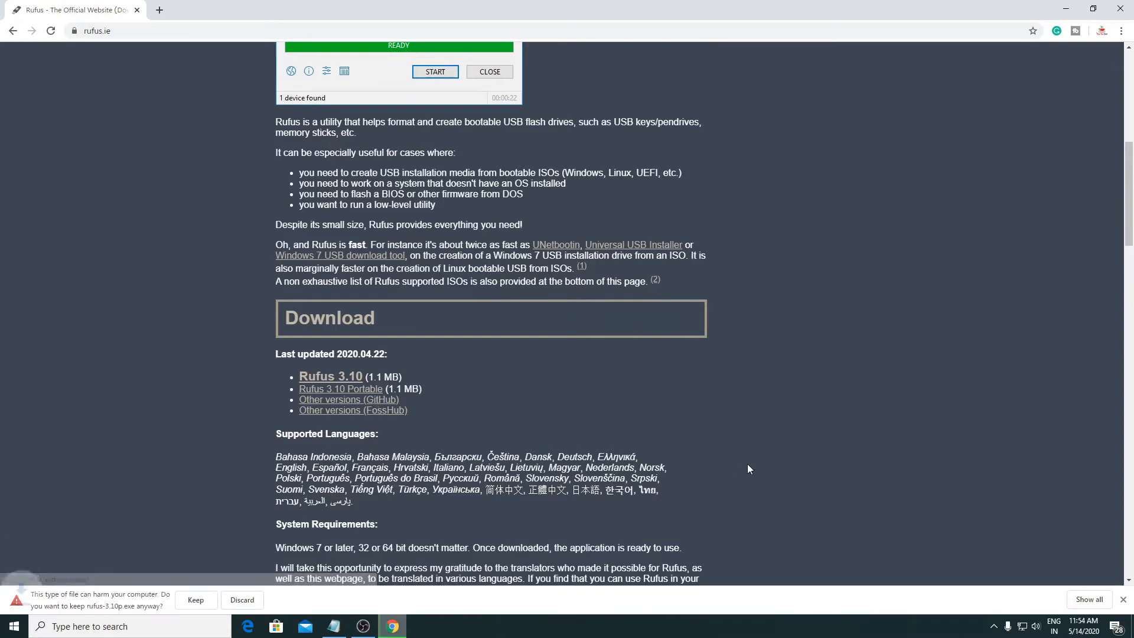
left_click(199, 601)
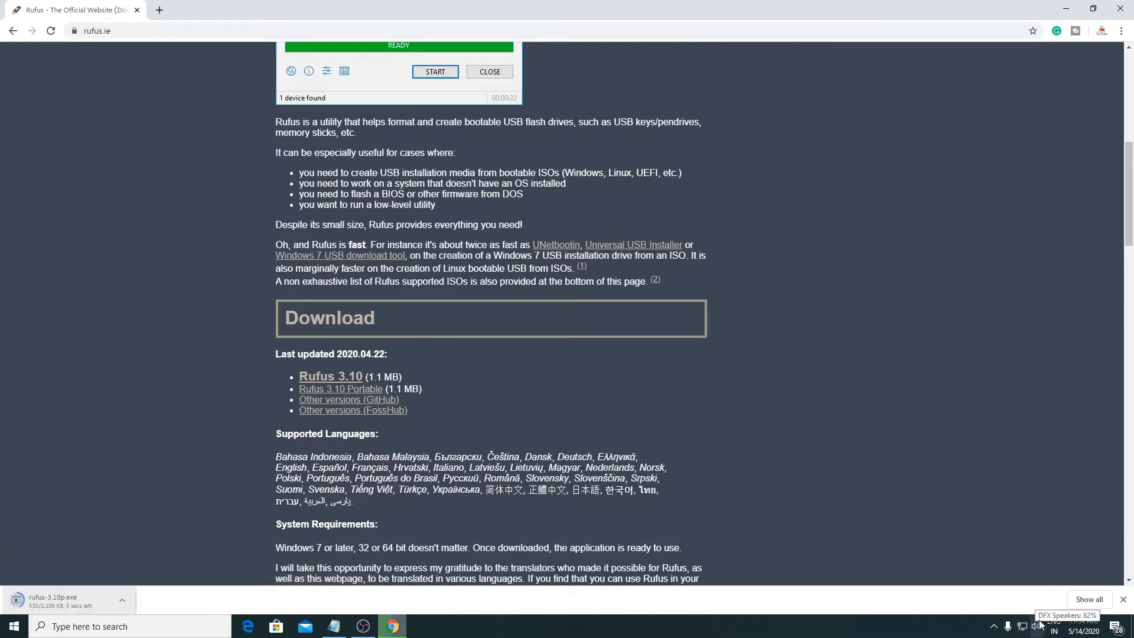
Move the downloaded rufus-3.10p file from the Downloads folder to the desktop, closing the Explorer and Chrome windows.
left_click(1086, 604)
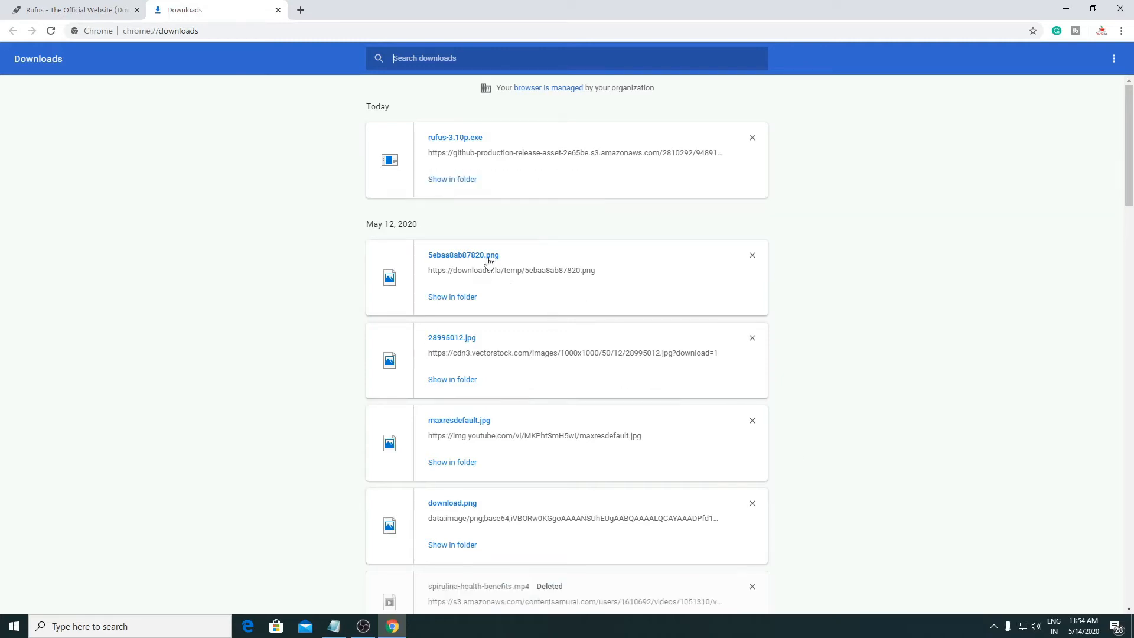
left_click(455, 180)
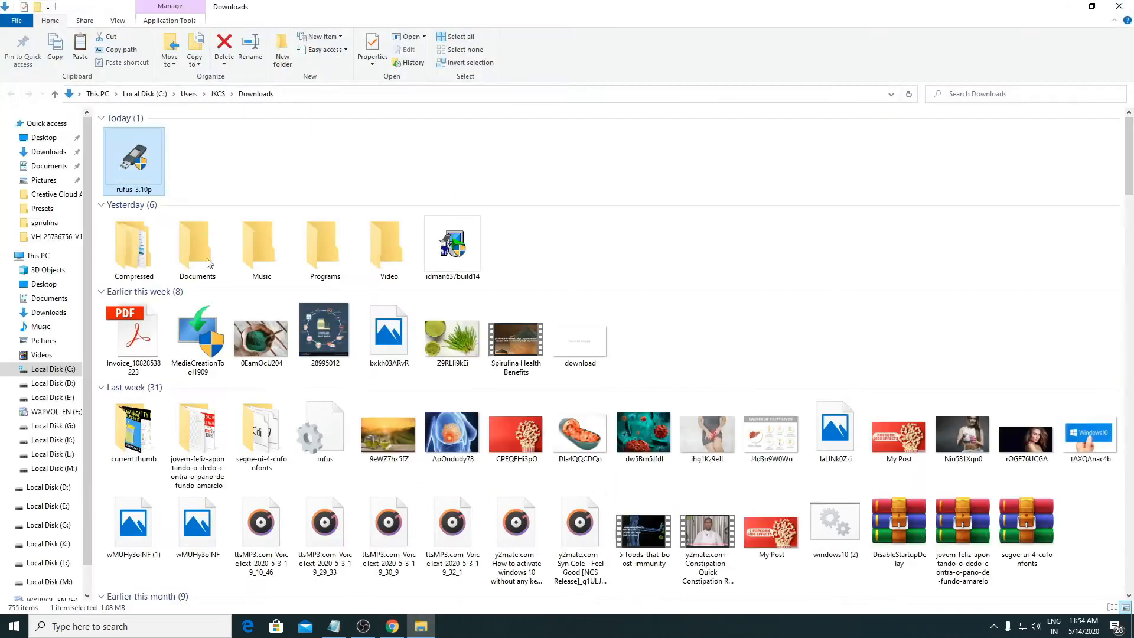
right_click(153, 178)
left_click(177, 390)
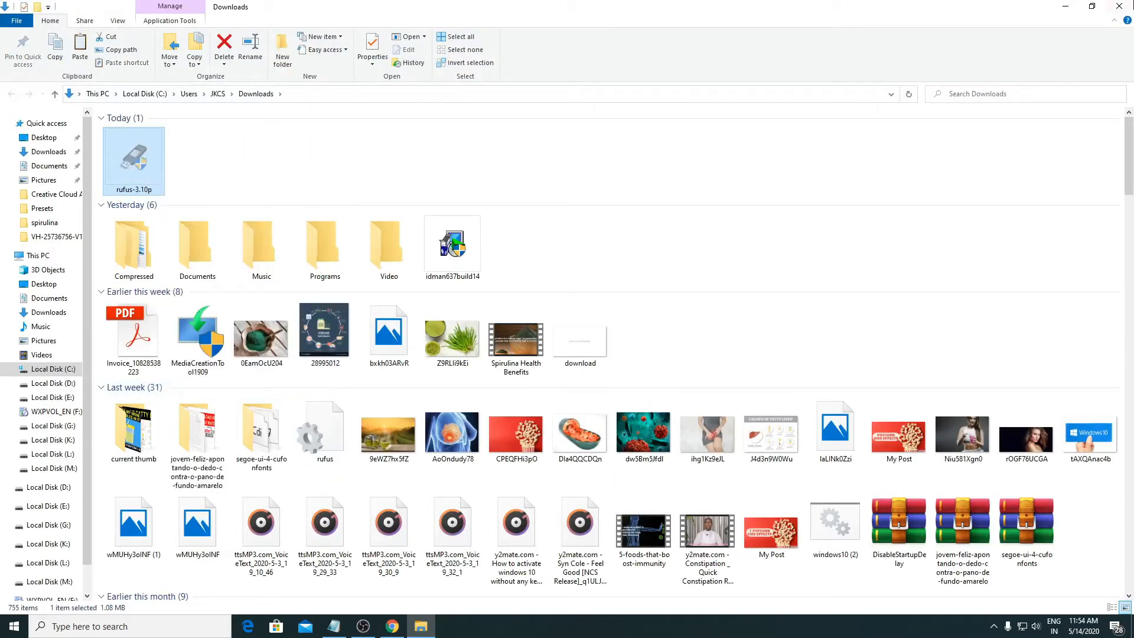
left_click(1119, 6)
left_click(1120, 9)
right_click(583, 216)
left_click(613, 287)
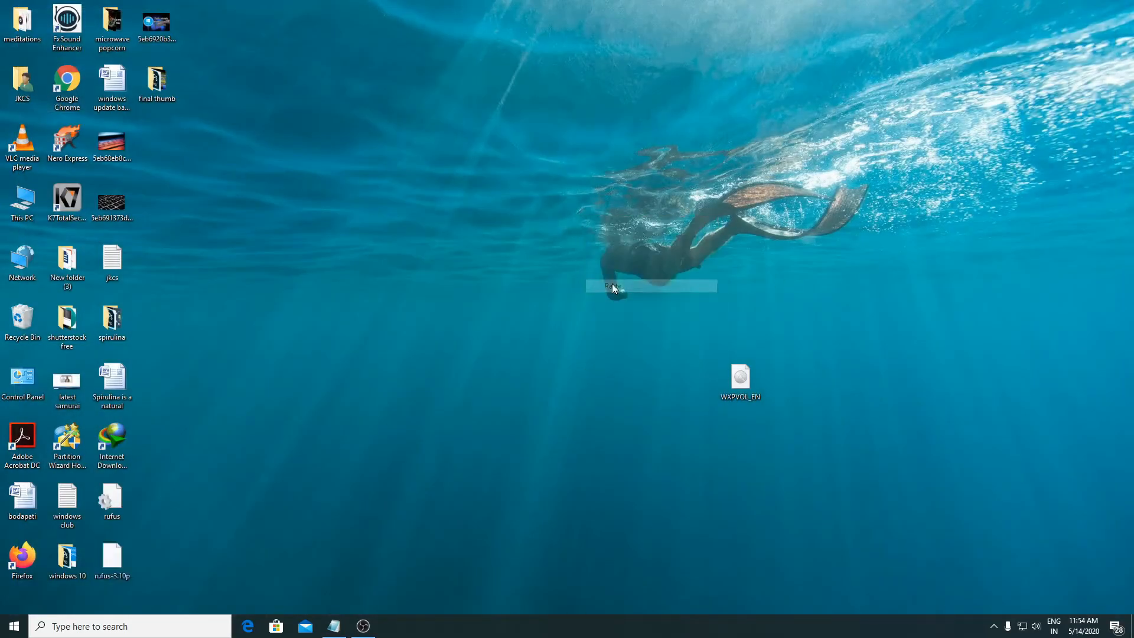
Arrange the WXPVOL_EN image and the rufus-3.10p file side by side in the middle of the desktop.
left_click_drag(732, 379, 789, 243)
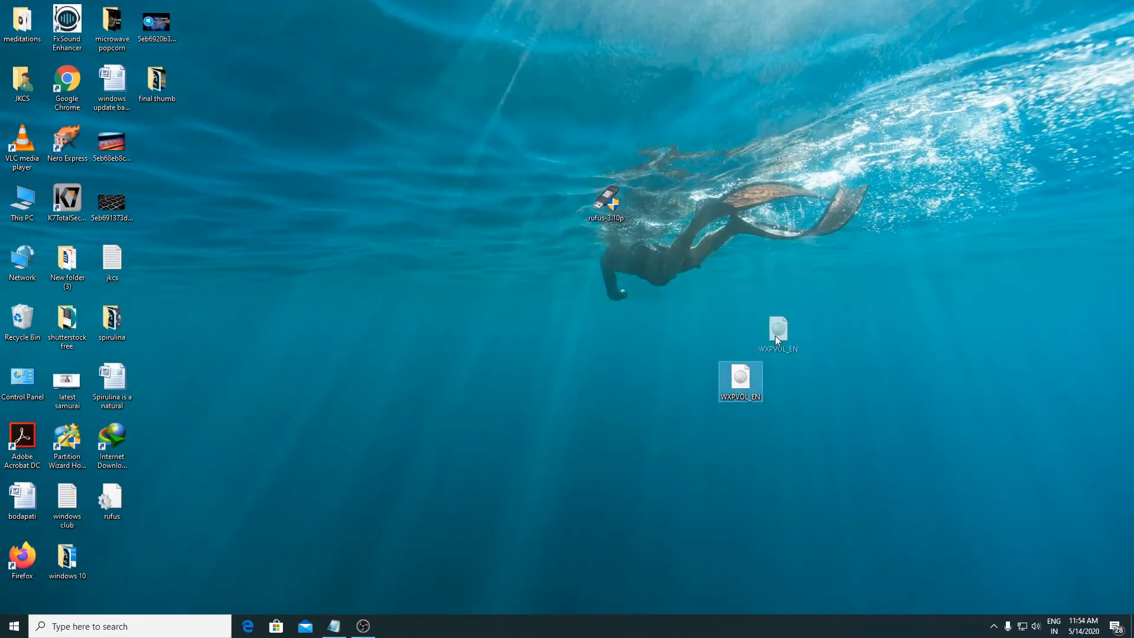
left_click_drag(774, 335, 777, 334)
left_click_drag(607, 214, 655, 339)
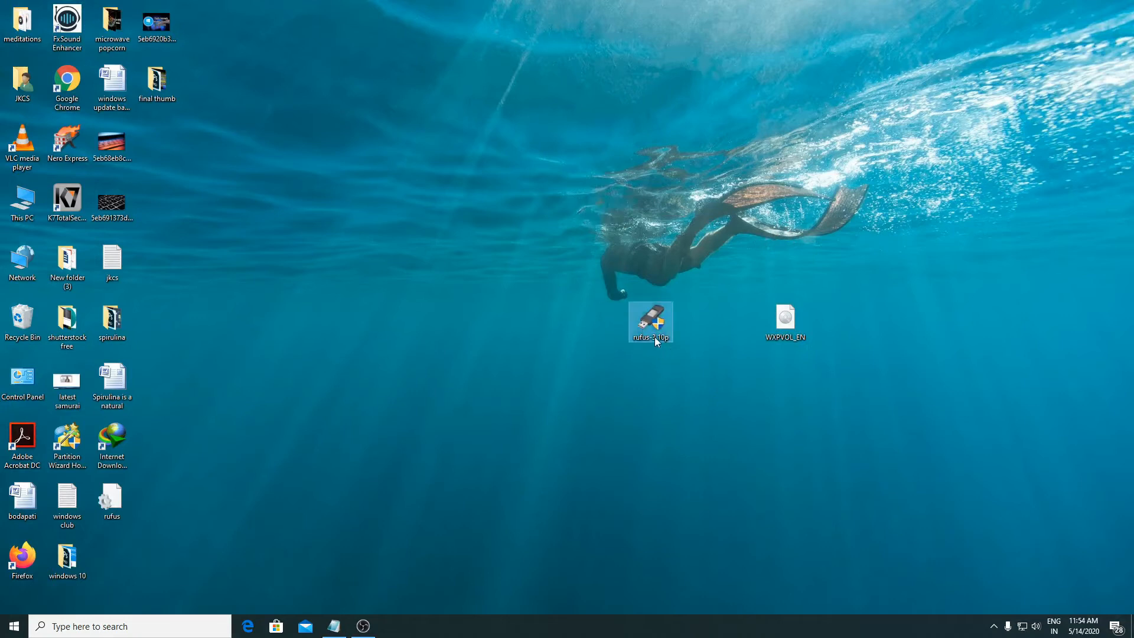
Launch rufus-3.10p and select the WXPVOL_EN ISO from the Desktop folder as the boot image.
right_click(654, 319)
left_click(685, 330)
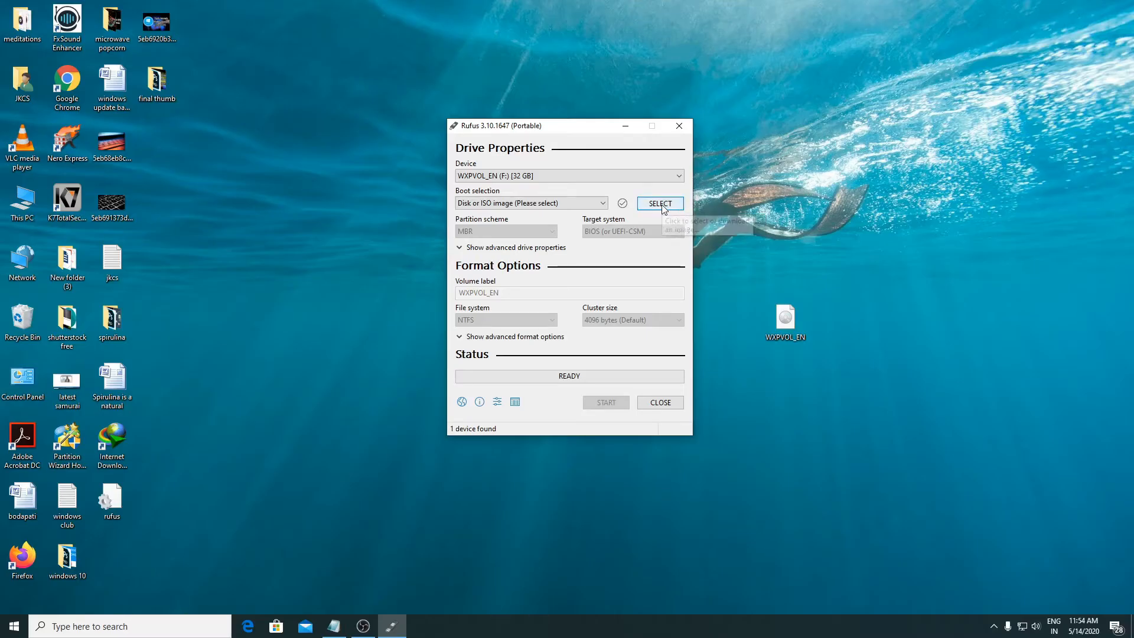
left_click(661, 204)
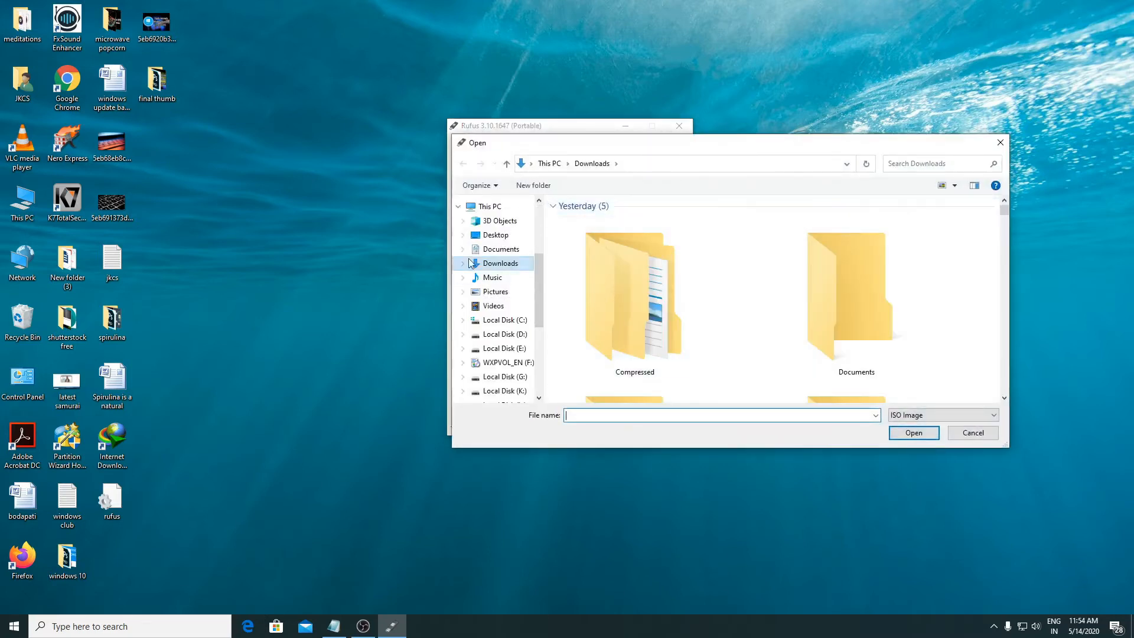
left_click(490, 236)
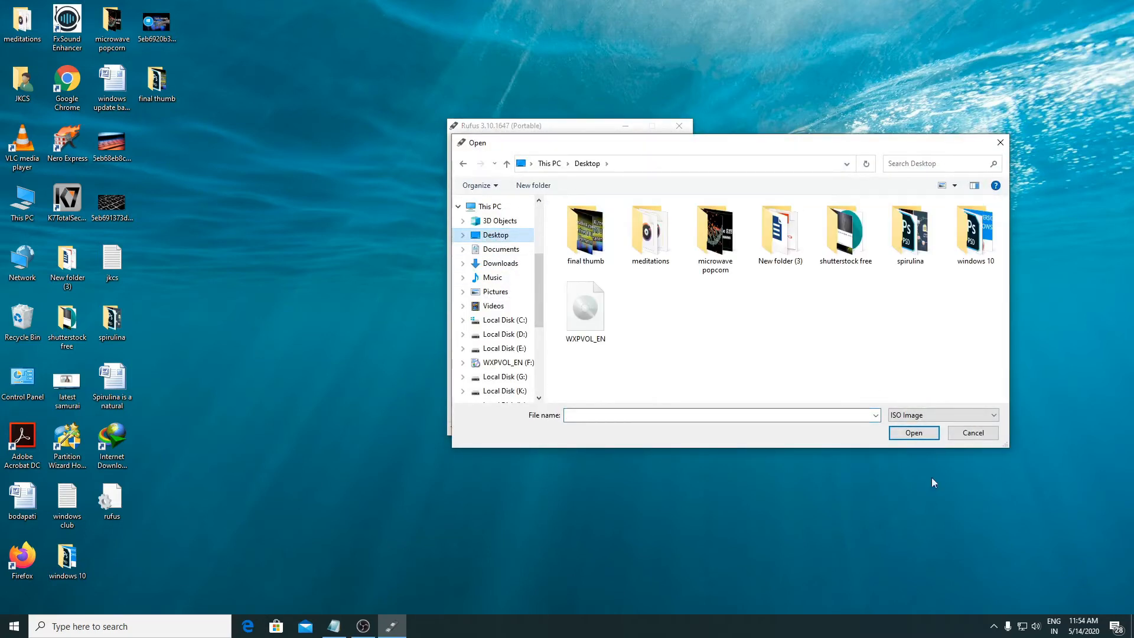
double_click(591, 302)
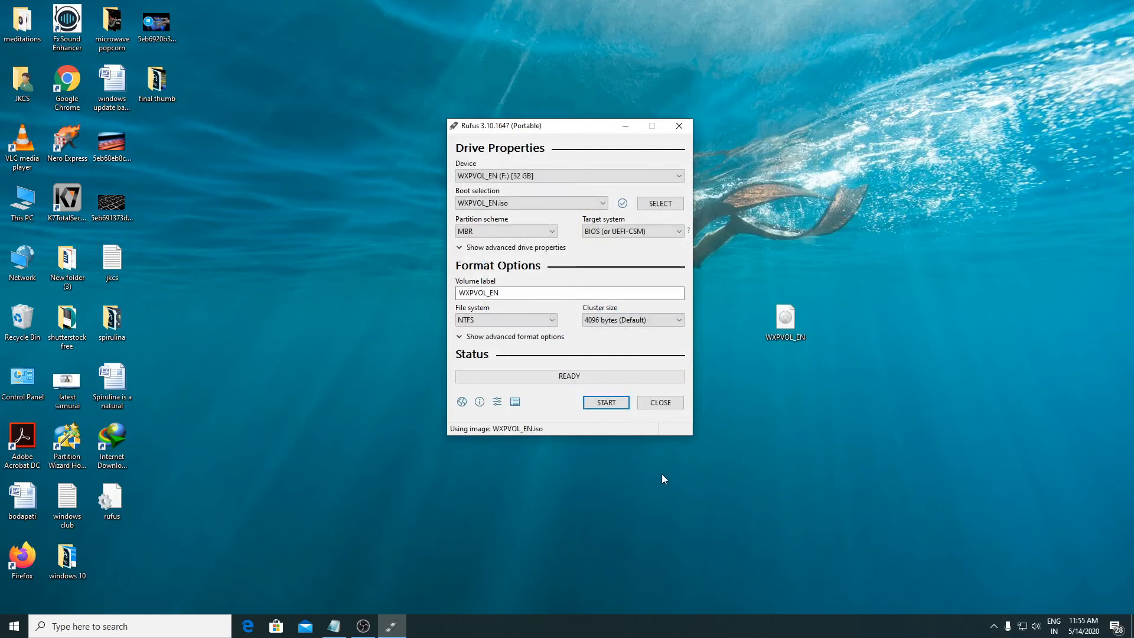
Write the ISO to the WXPVOL_EN (F:) drive with the MBR partition scheme, accepting the data erasure, and close Rufus when it finishes.
left_click(487, 230)
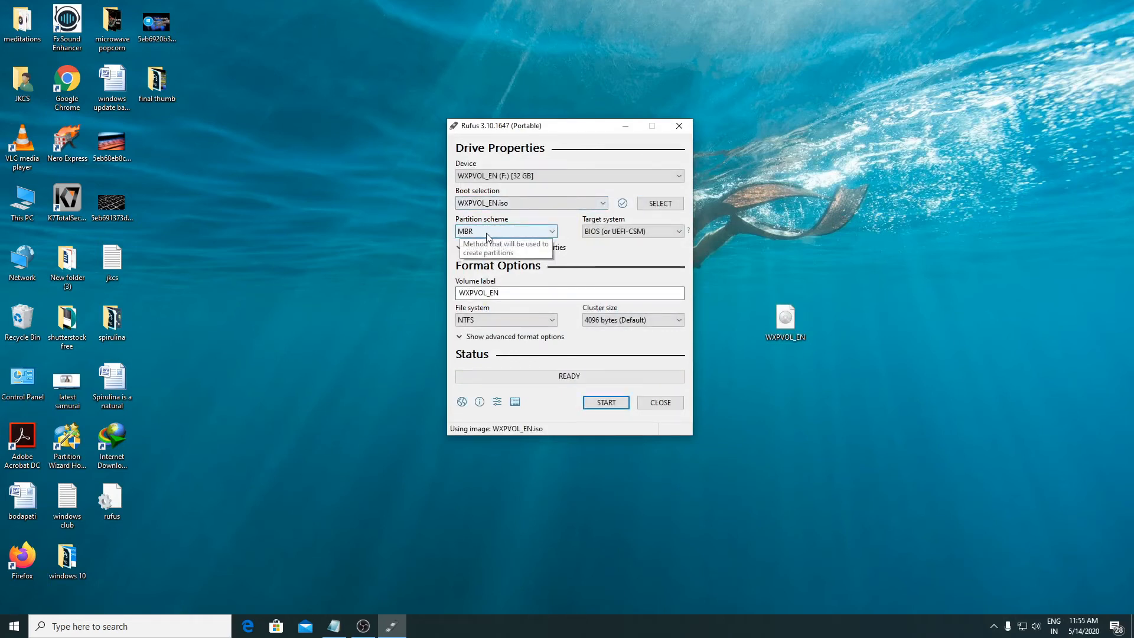
left_click(487, 237)
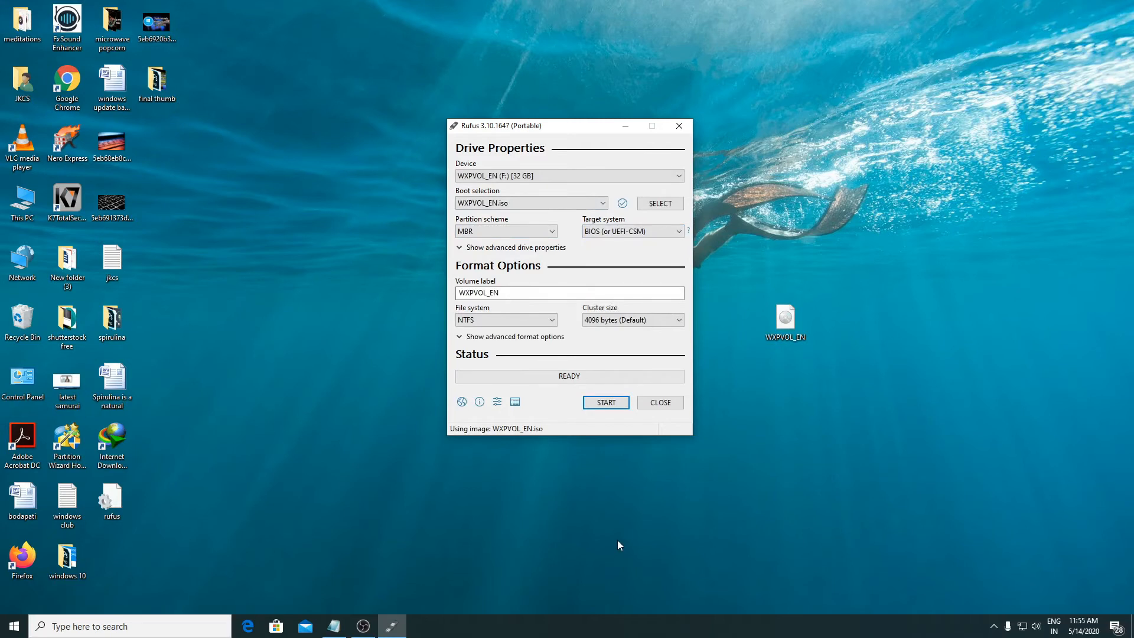
left_click(623, 405)
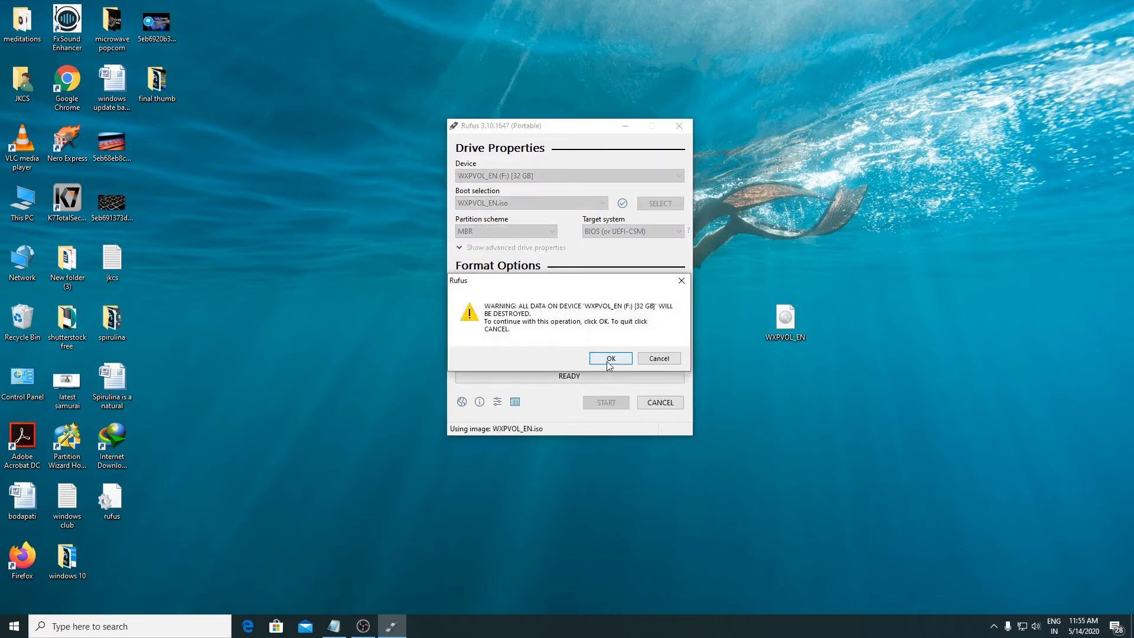
left_click(608, 361)
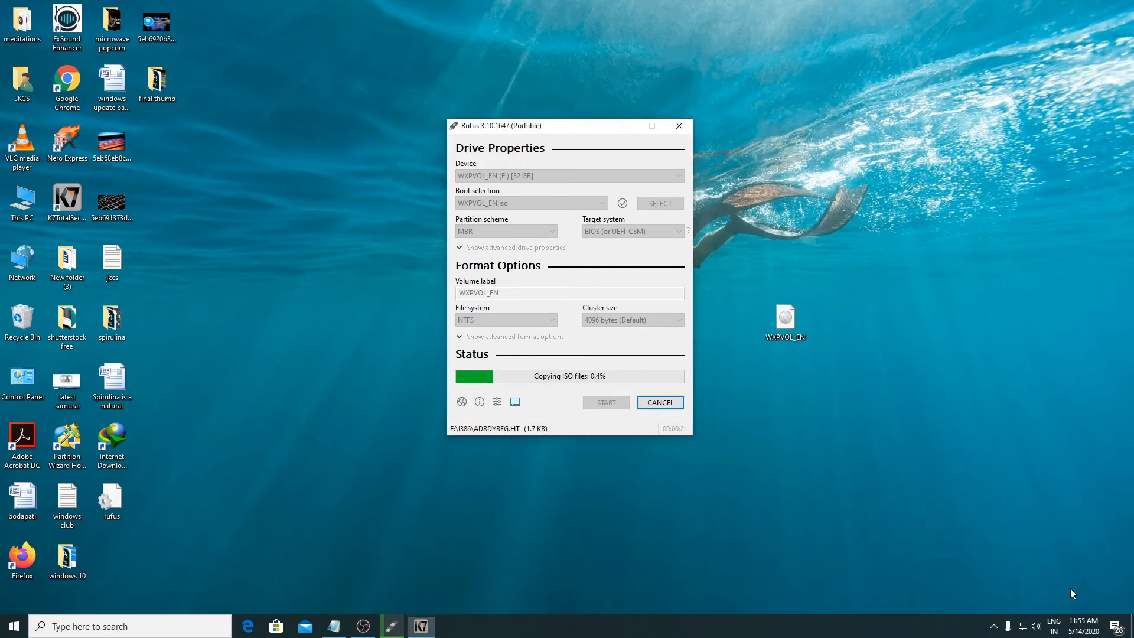
left_click(1070, 589)
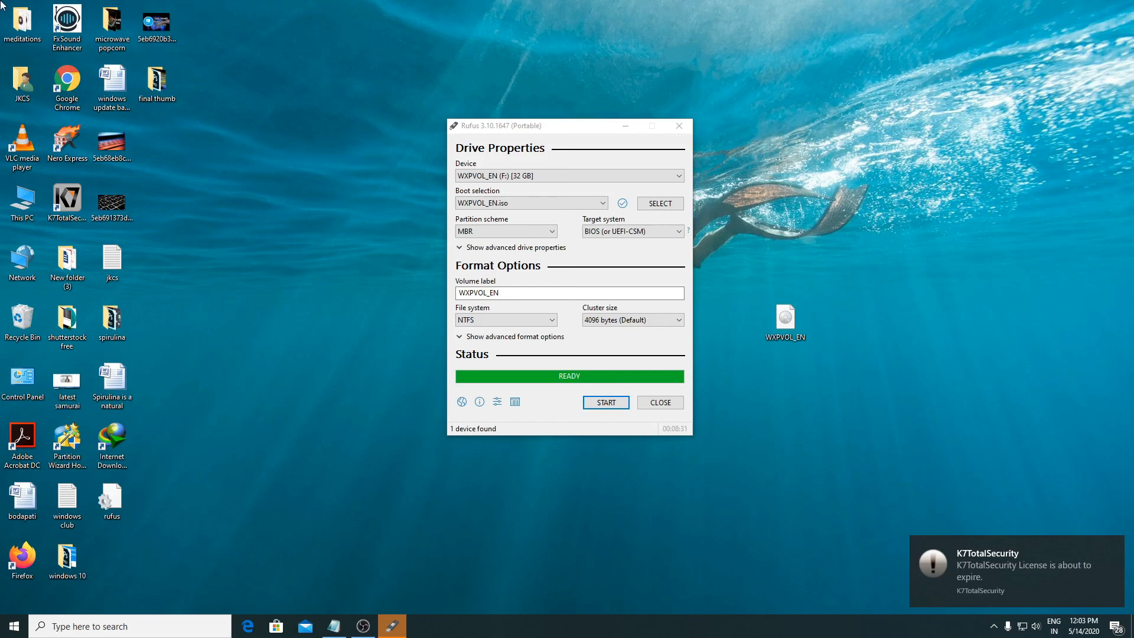
left_click(676, 401)
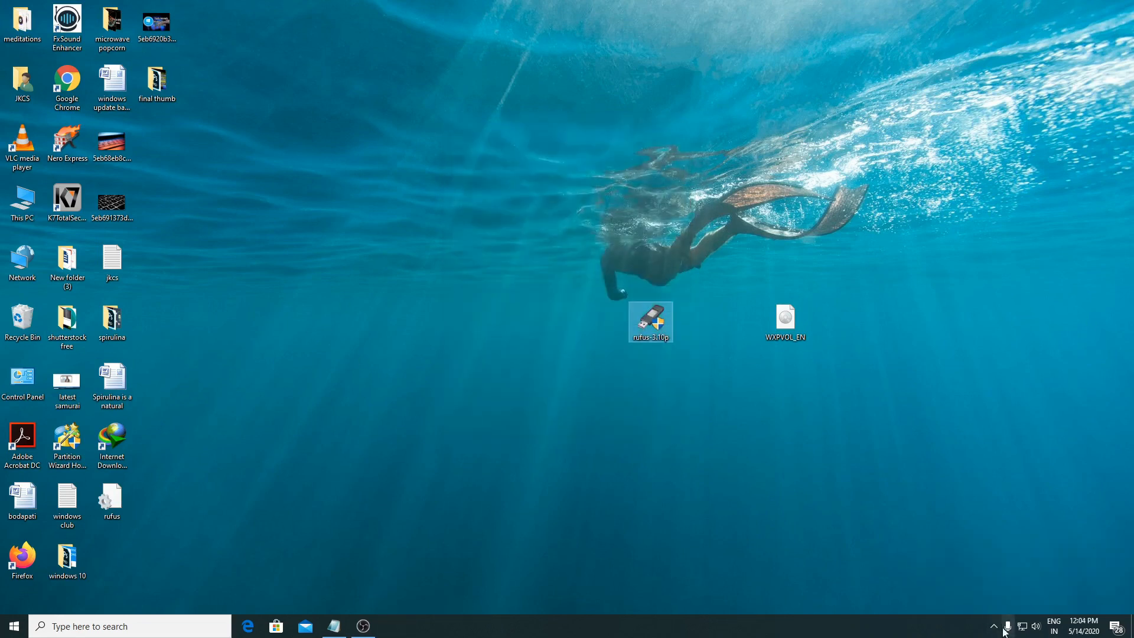
left_click(994, 627)
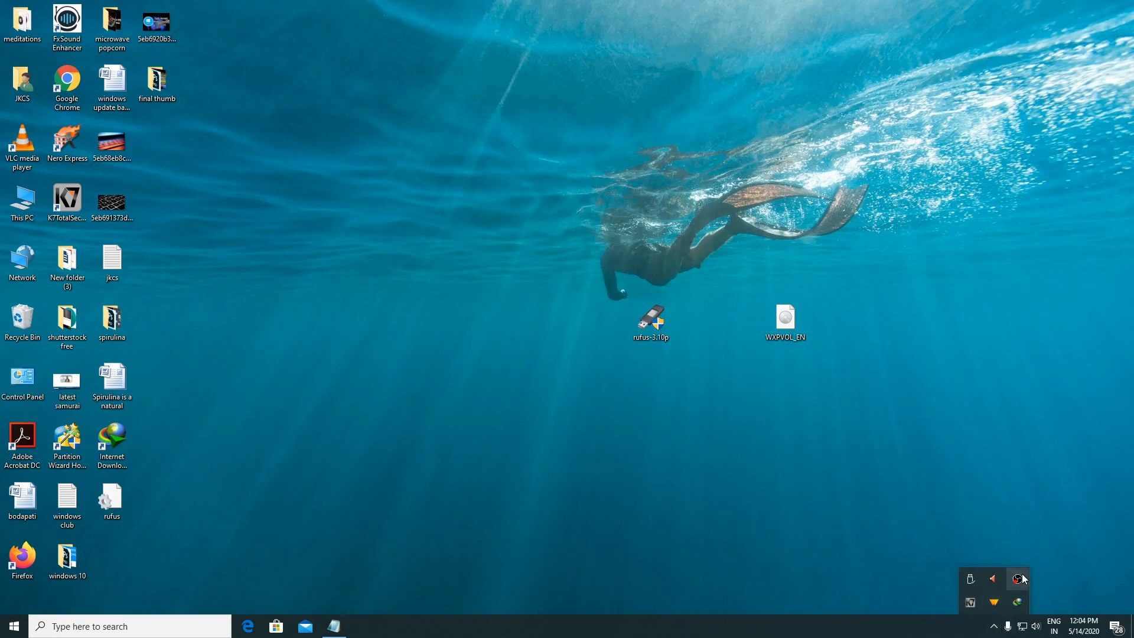
left_click(363, 626)
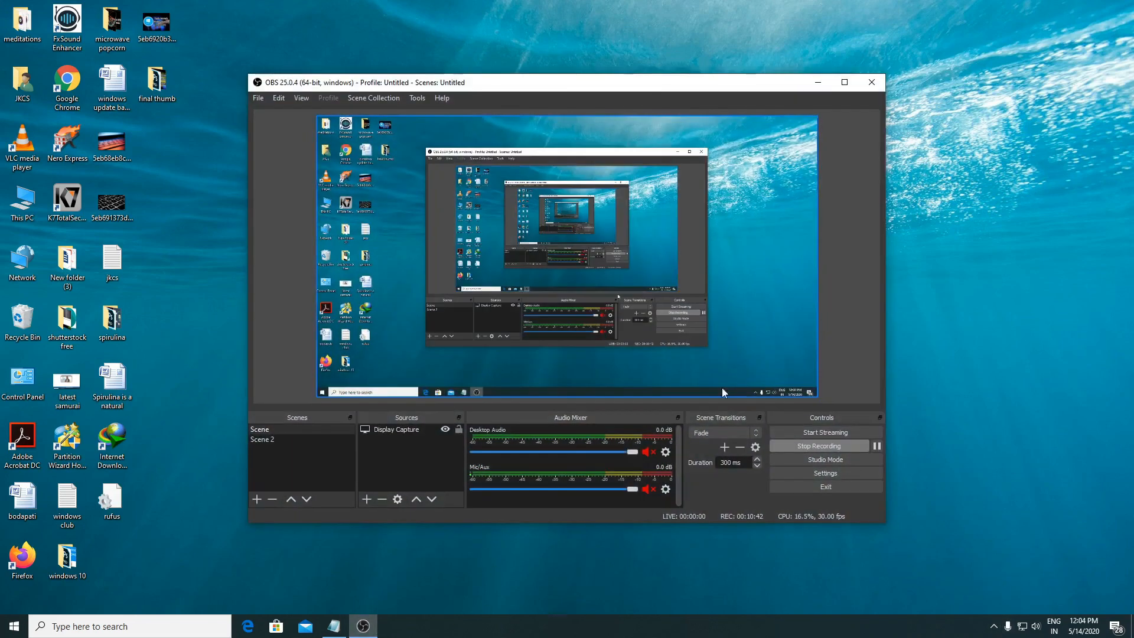